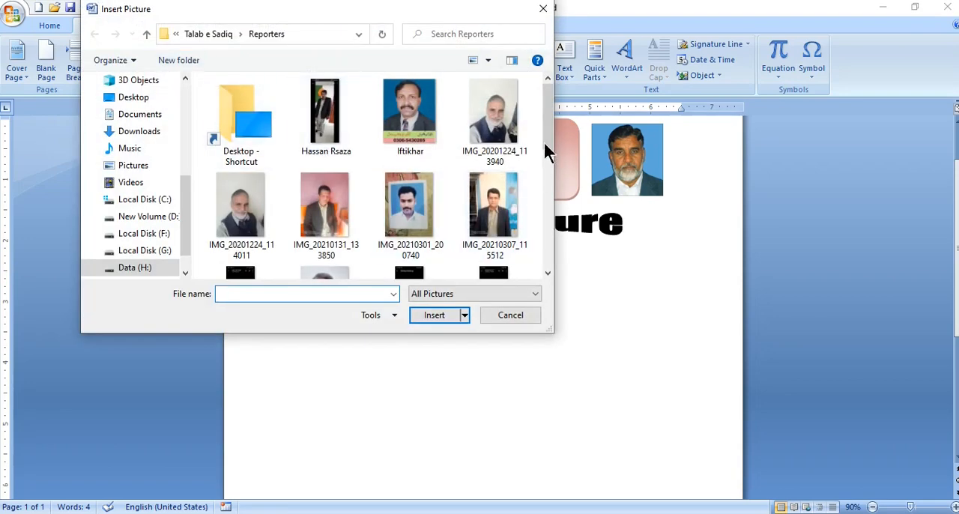
Insert the blue-background portrait listed just before the WhatsApp image in the Reporters folder
drag(544, 131, 544, 233)
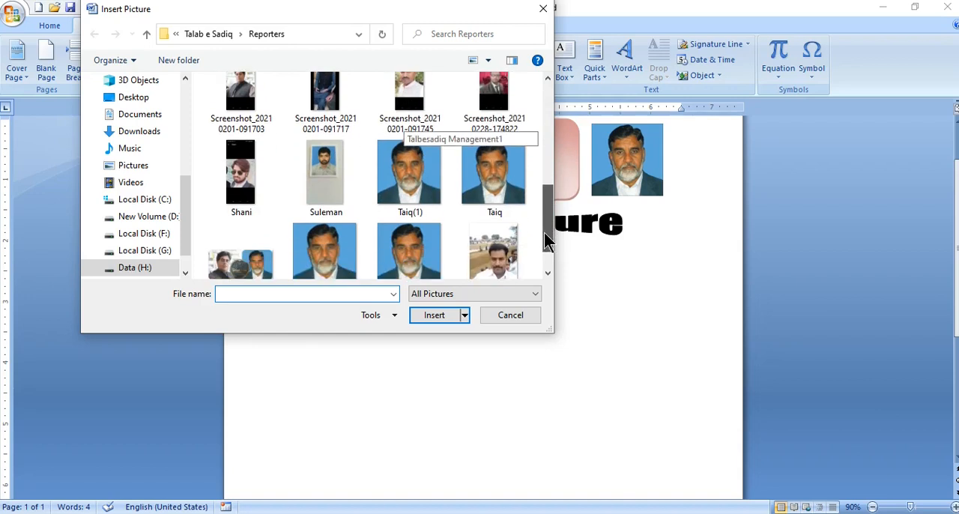
click(417, 259)
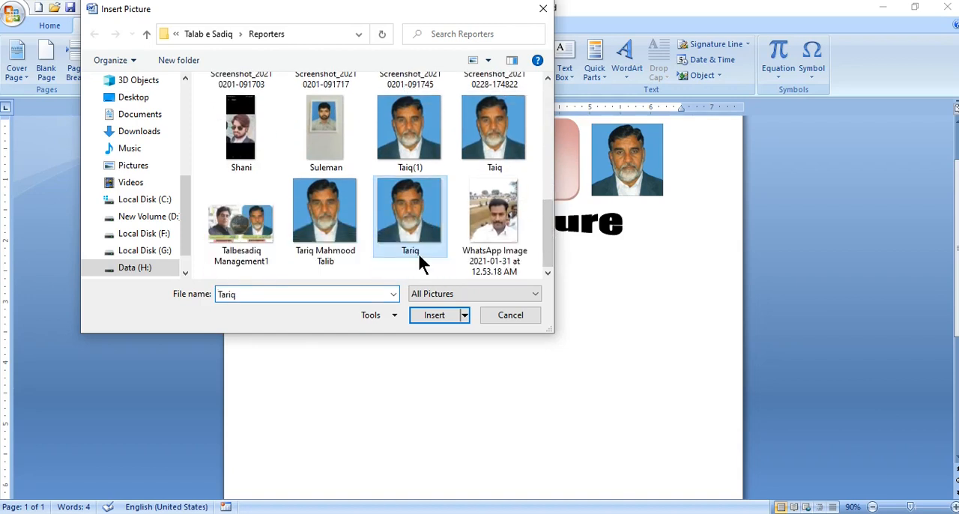
click(433, 315)
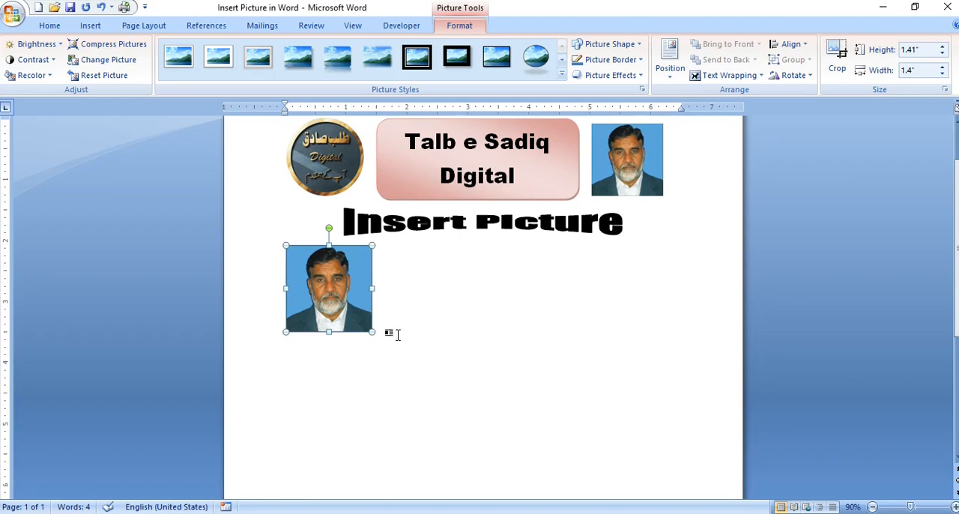
Try enlarging the portrait proportionally to about 2.68" and about 2.99" high, undoing each resize
drag(373, 332, 450, 408)
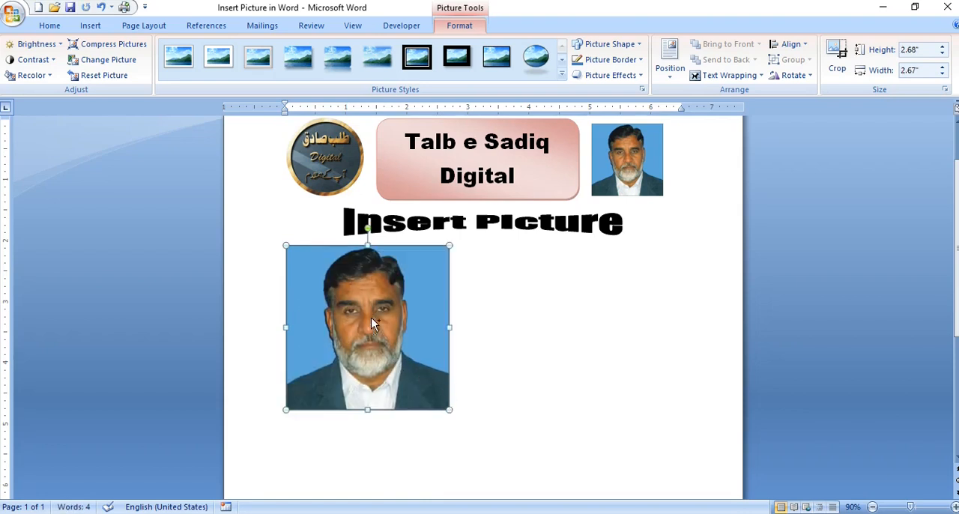
key(ctrl+z)
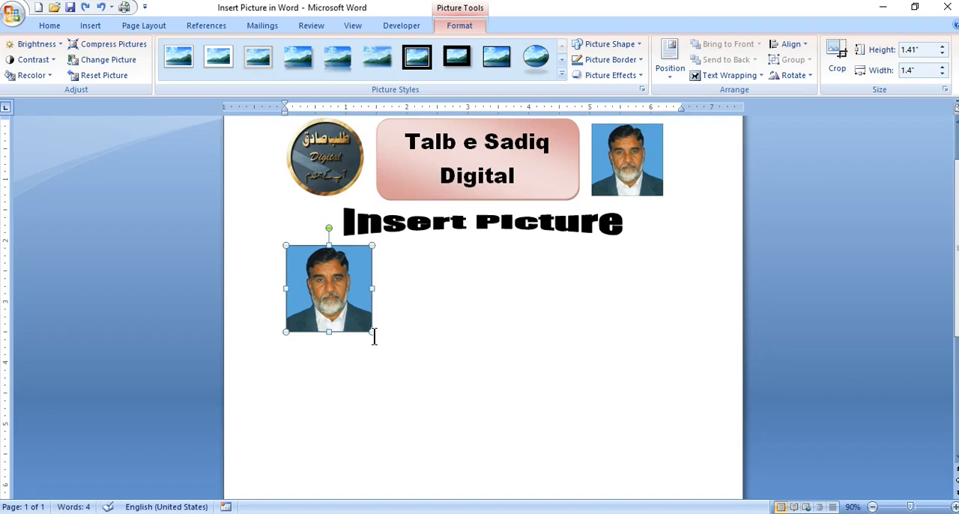
drag(372, 332, 466, 425)
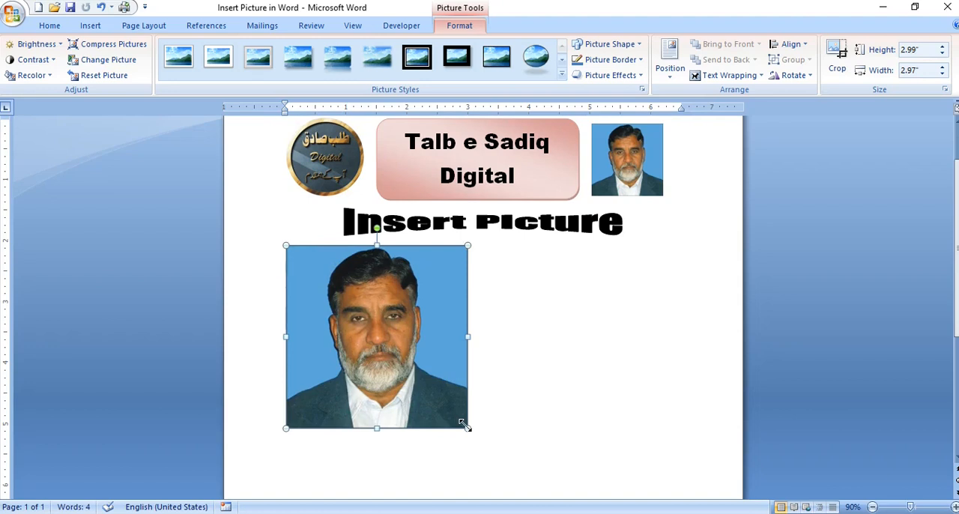
key(ctrl+z)
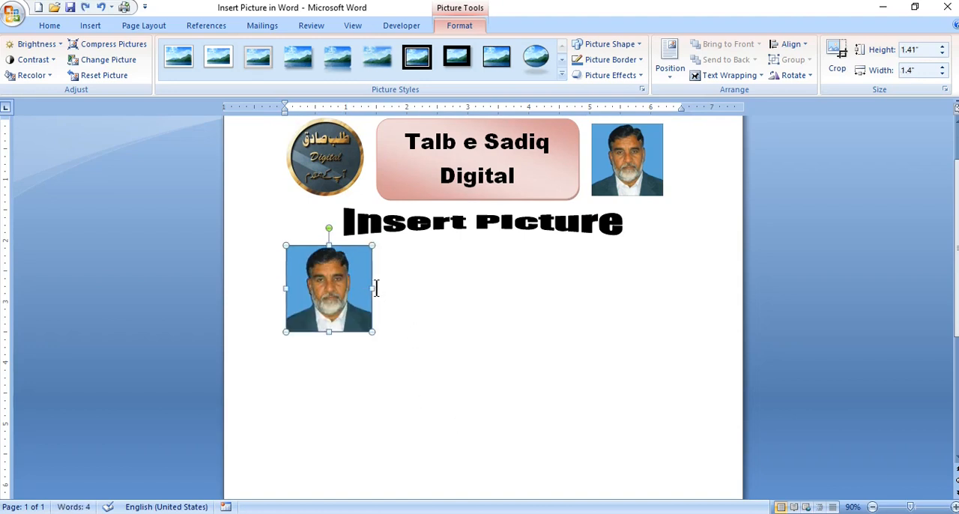
Try narrowing the portrait to about 0.57" wide and flattening it to about 0.63" high, undoing each change
drag(371, 287, 322, 286)
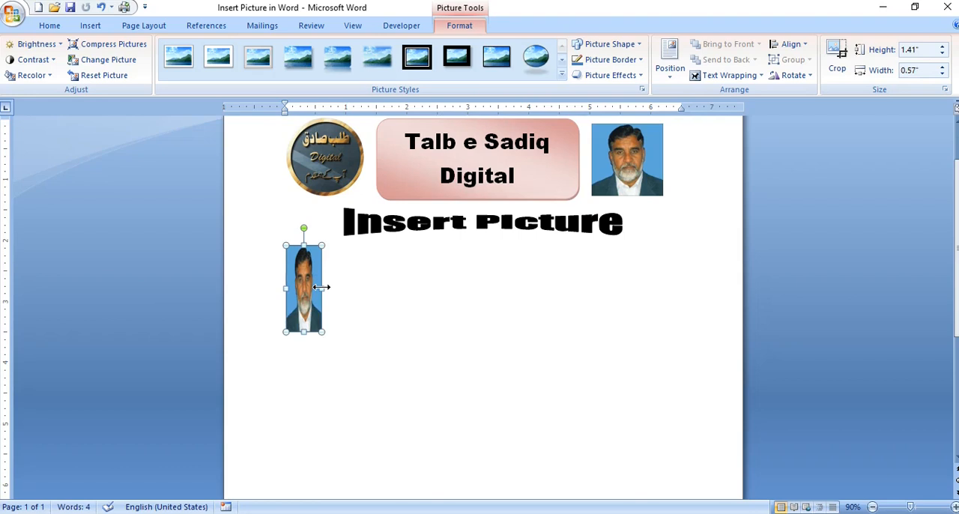
key(ctrl+z)
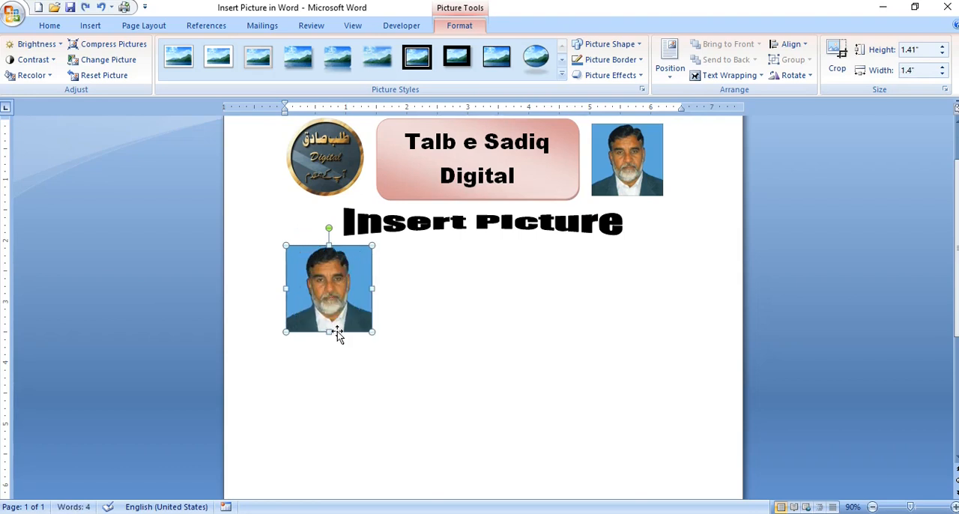
drag(327, 333, 327, 285)
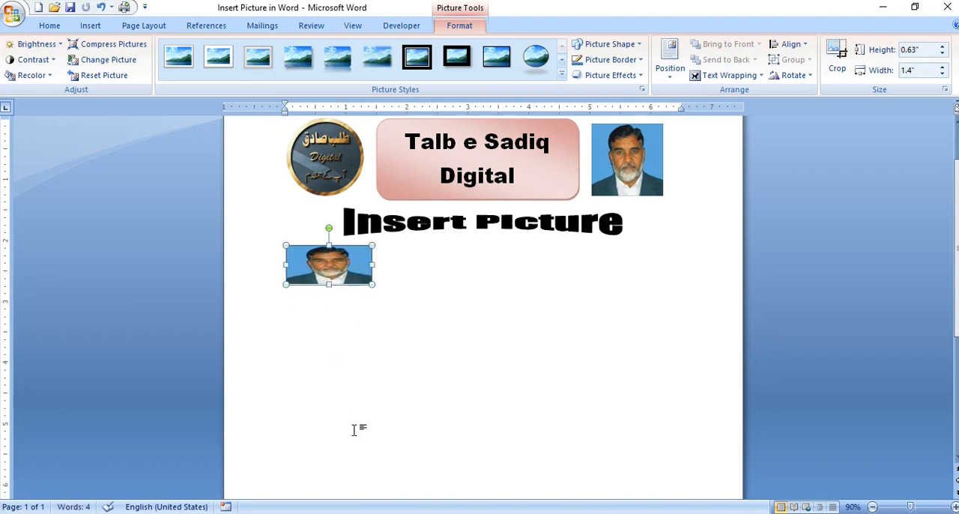
key(ctrl+z)
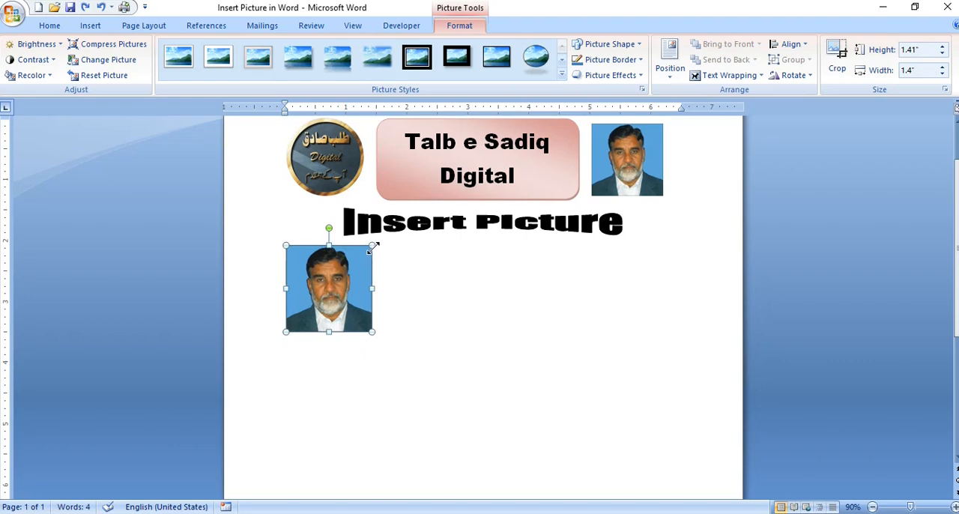
Shrink the portrait to about 0.47" square and enlarge it proportionally to about 2.51" high by 2.49" wide
drag(372, 247, 314, 314)
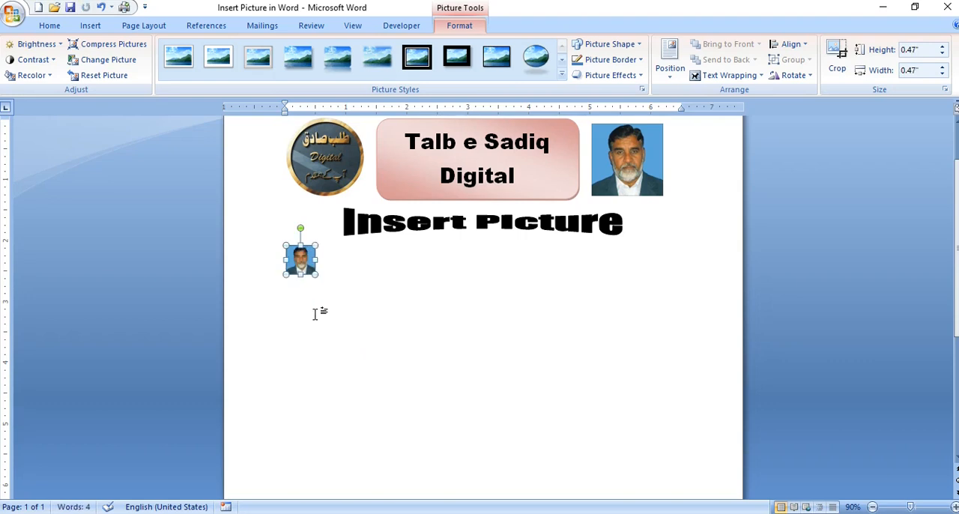
drag(316, 277, 439, 364)
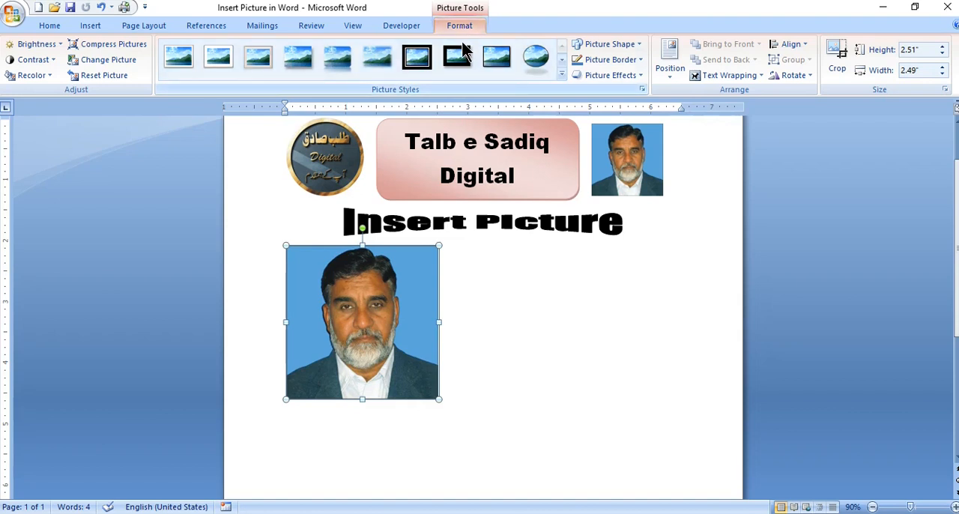
Preview the picture styles and look through the brightness and contrast presets for the portrait without applying any
click(560, 75)
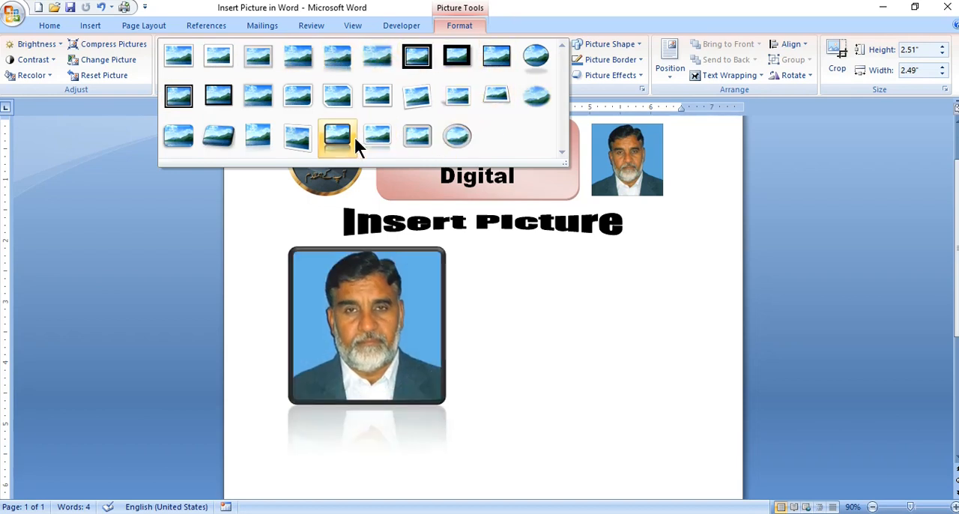
click(515, 312)
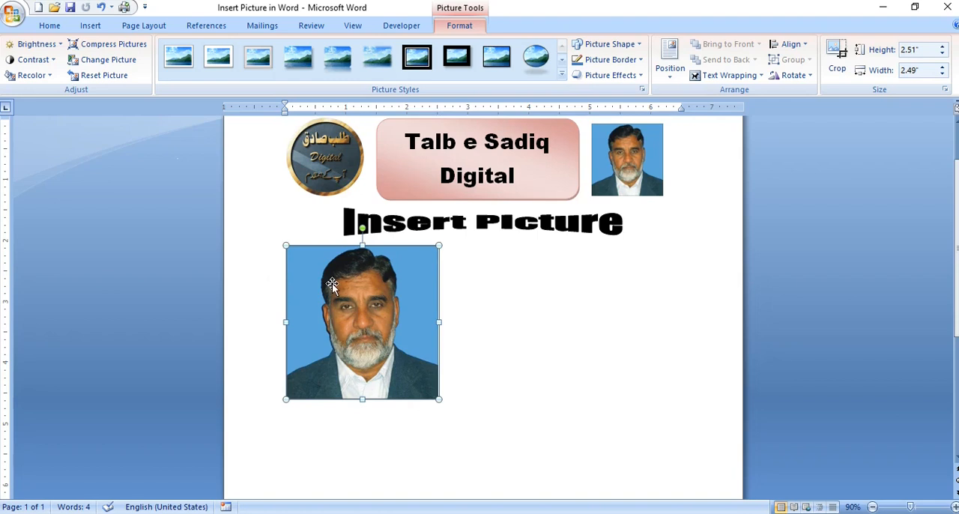
click(62, 50)
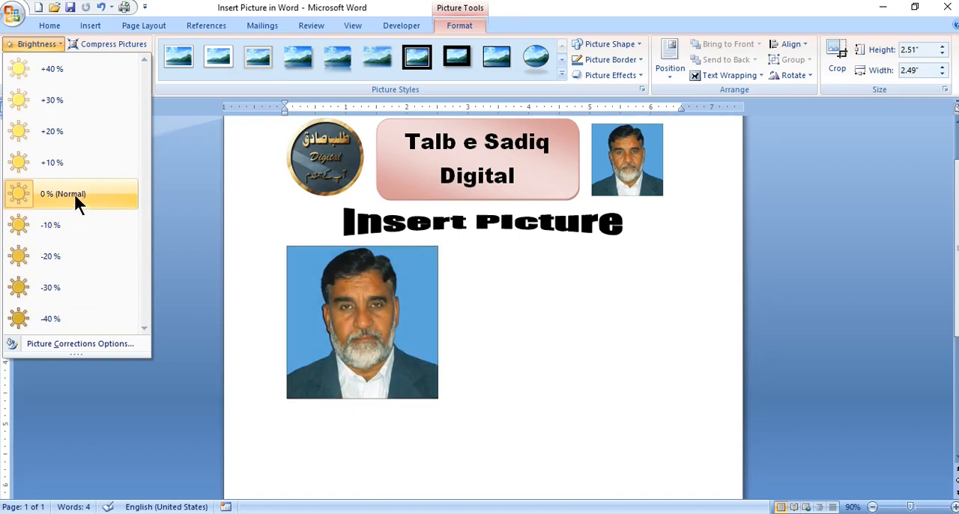
click(185, 188)
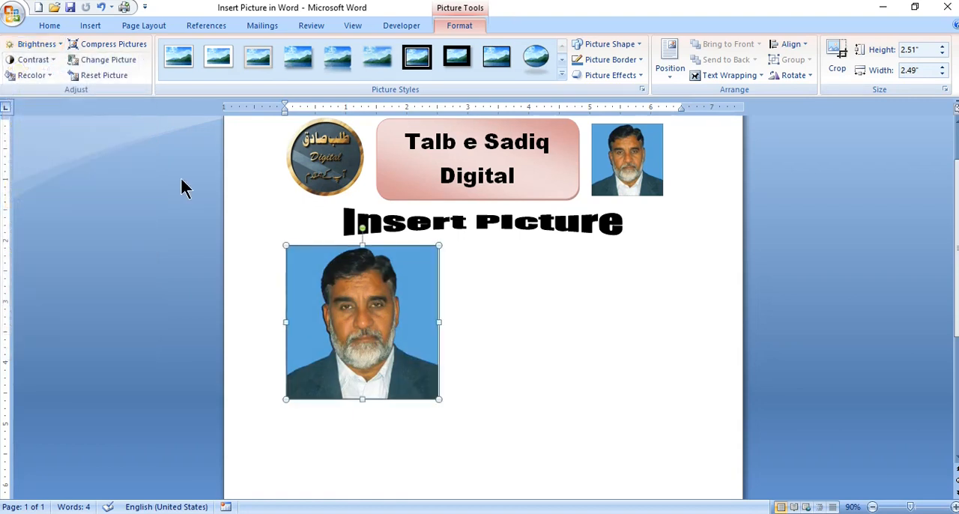
click(52, 59)
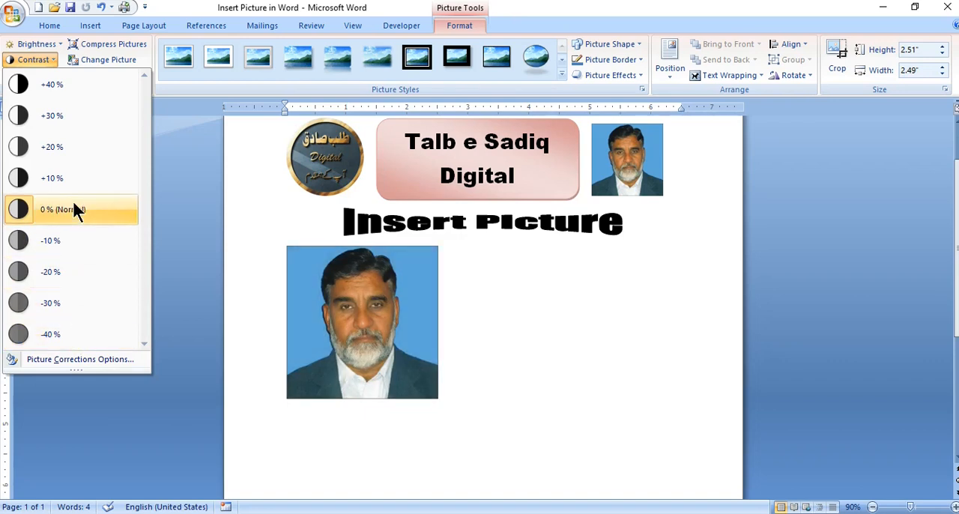
click(170, 215)
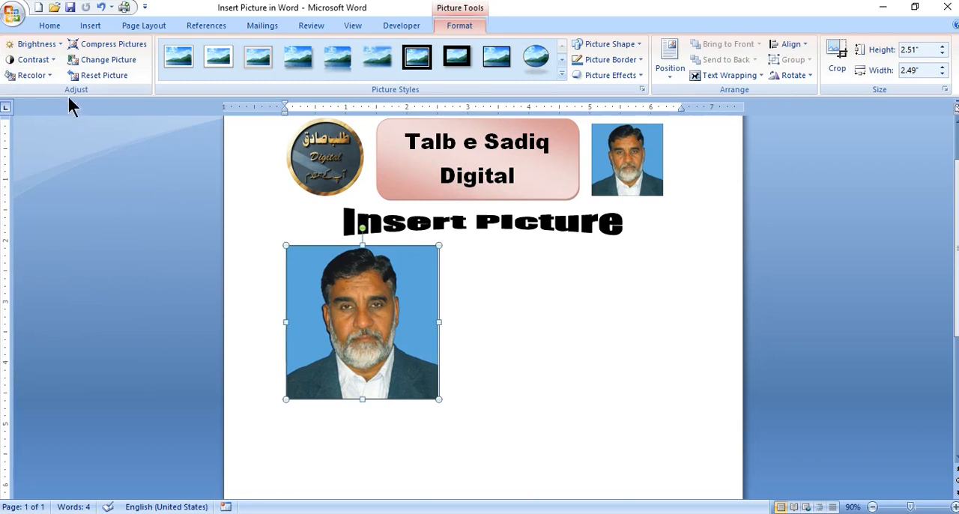
Preview the recolor variations, try making the portrait's blue background transparent, and undo it
click(48, 72)
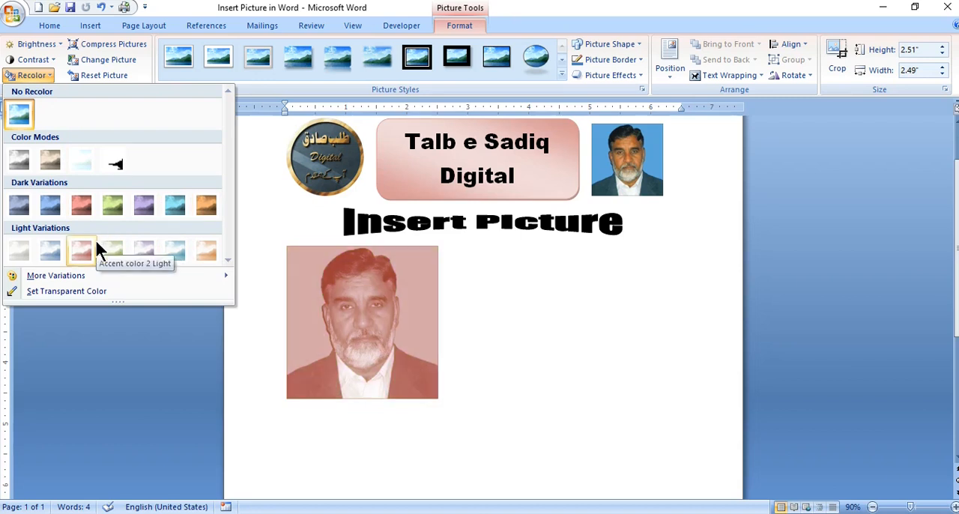
click(62, 295)
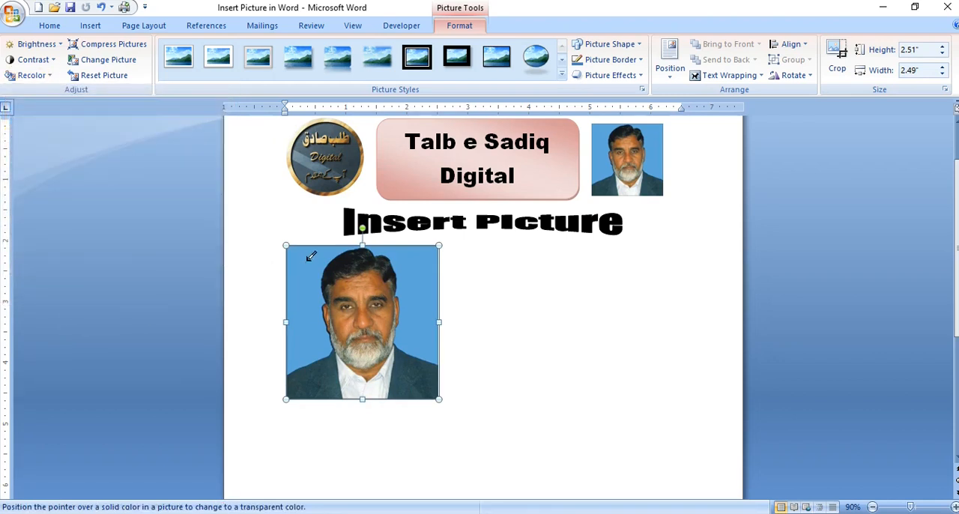
click(311, 256)
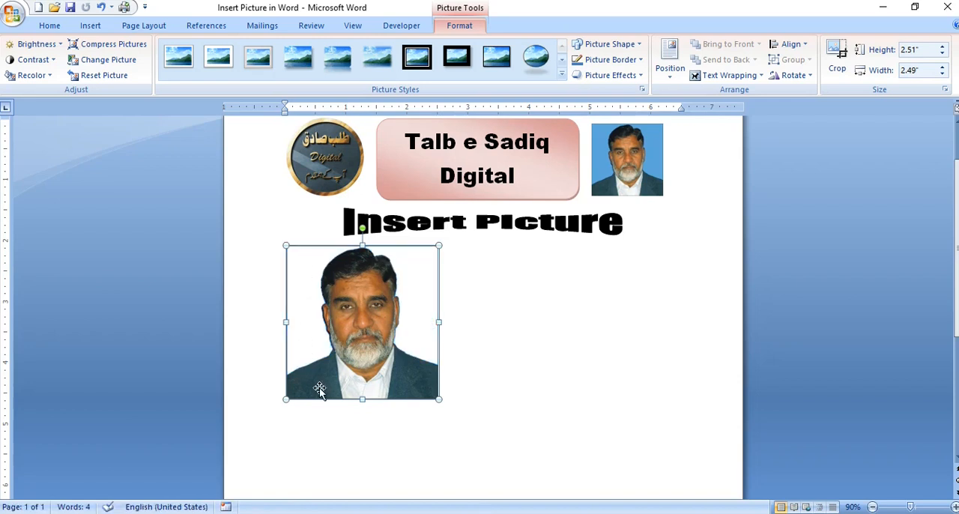
click(235, 278)
key(ctrl+z)
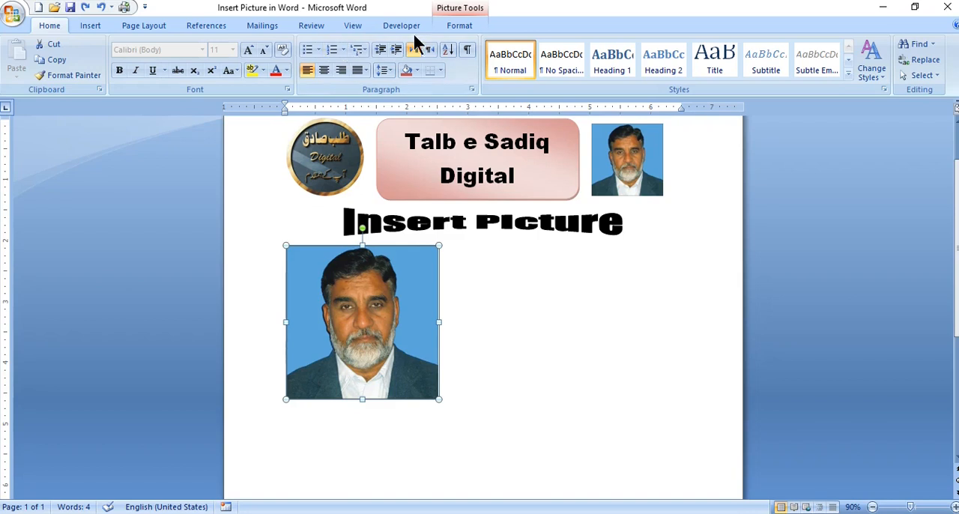
Try the heart and pentagon arrow picture shapes on the portrait and undo both shape changes
click(471, 27)
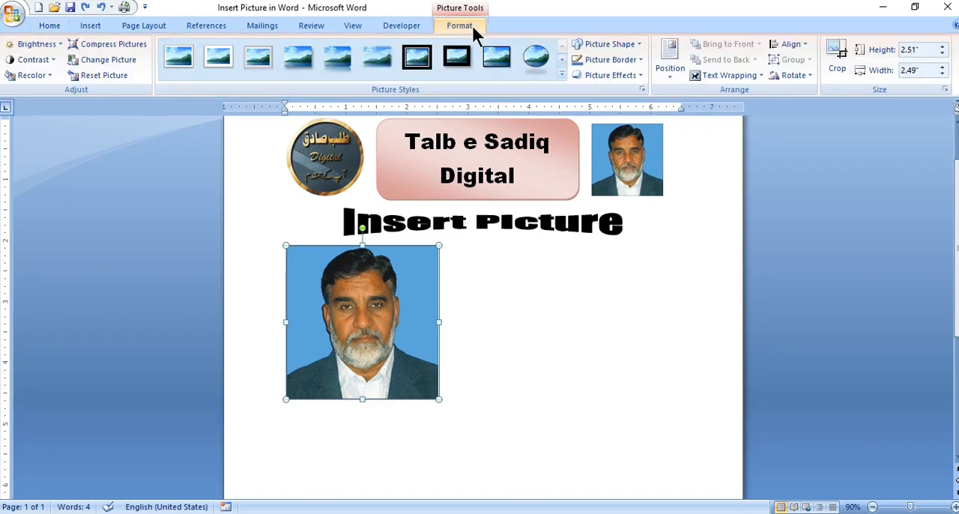
click(638, 44)
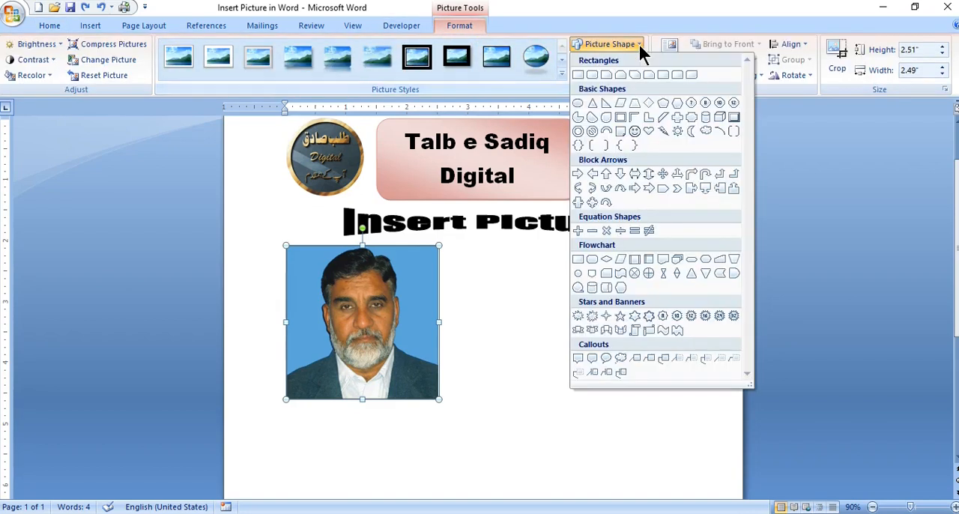
click(649, 132)
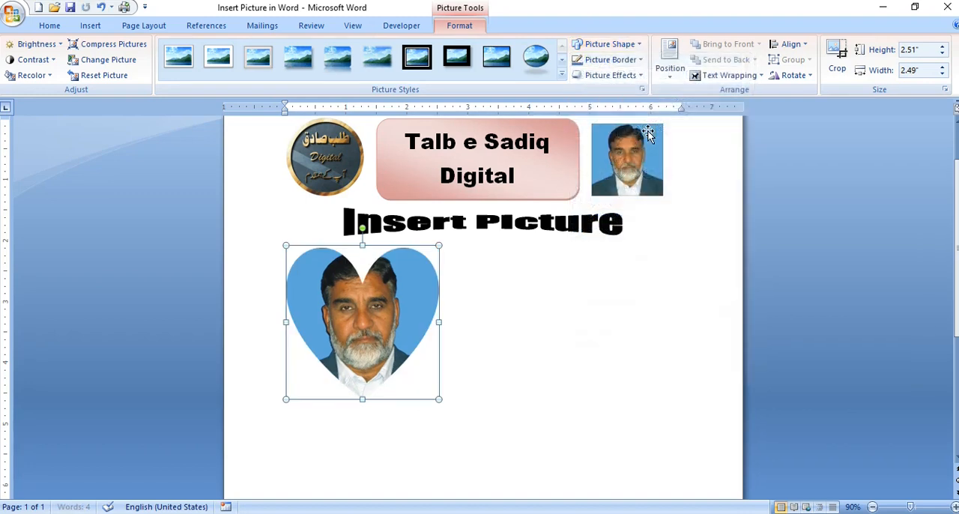
click(639, 43)
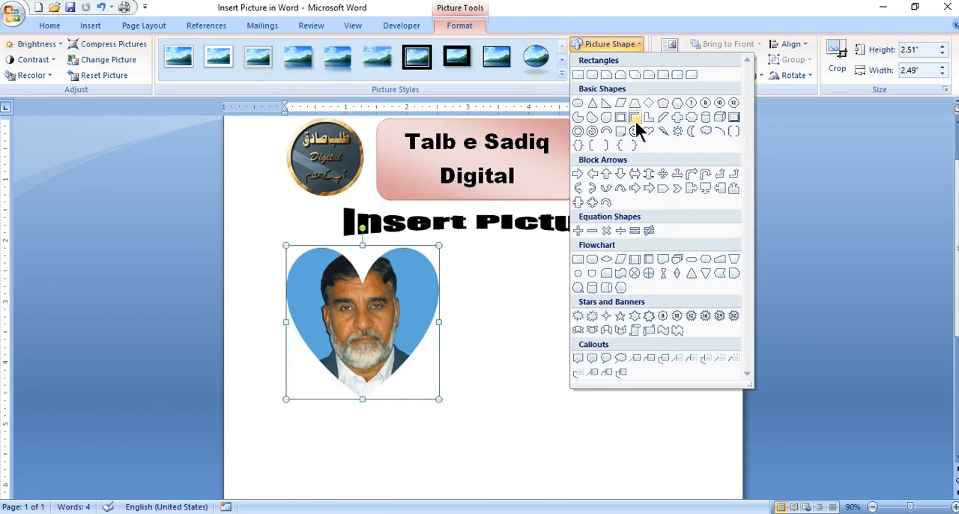
click(662, 187)
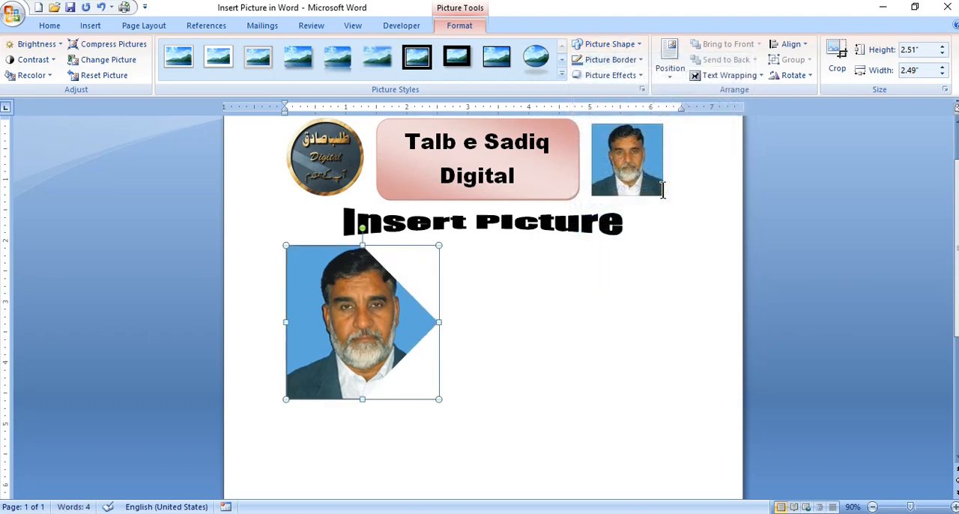
click(637, 42)
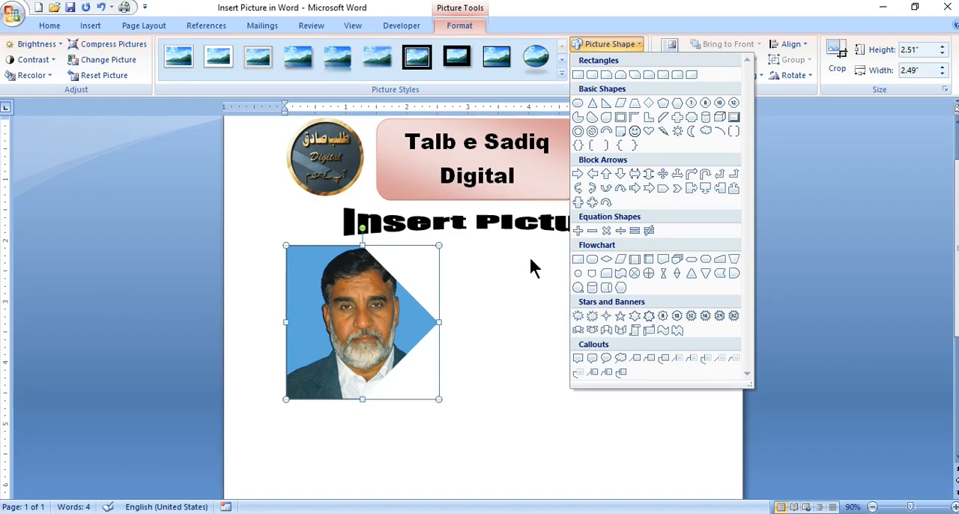
key(Escape)
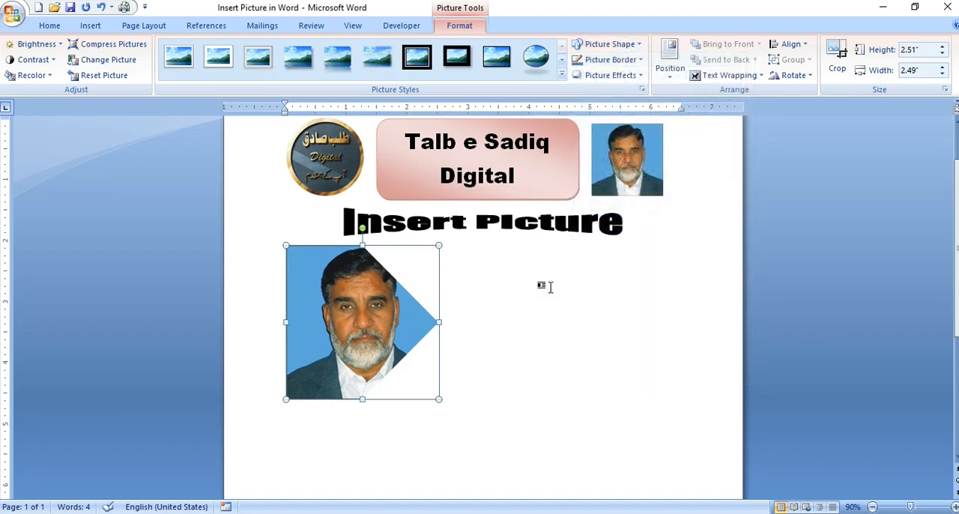
key(ctrl+z)
key(ctrl+z)
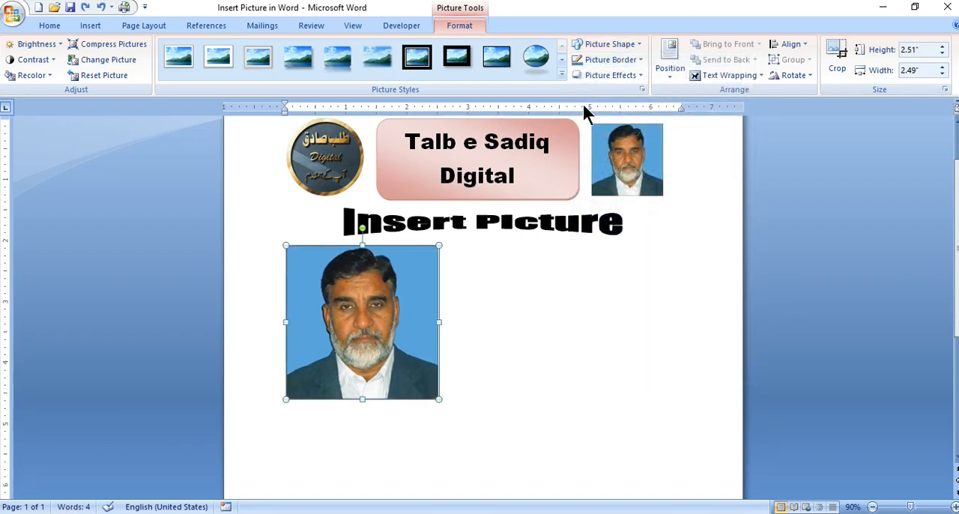
Give the portrait a red picture border with a weight of 3 pt
click(640, 59)
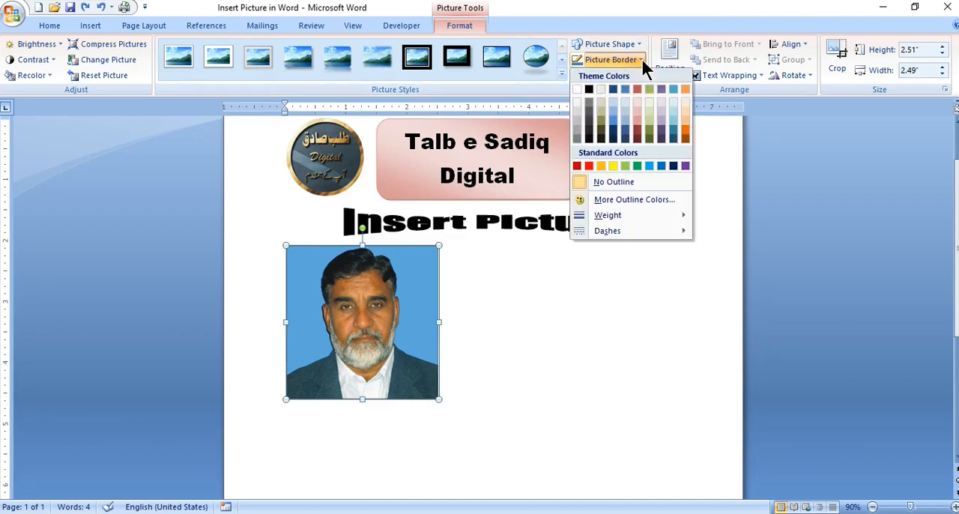
click(590, 165)
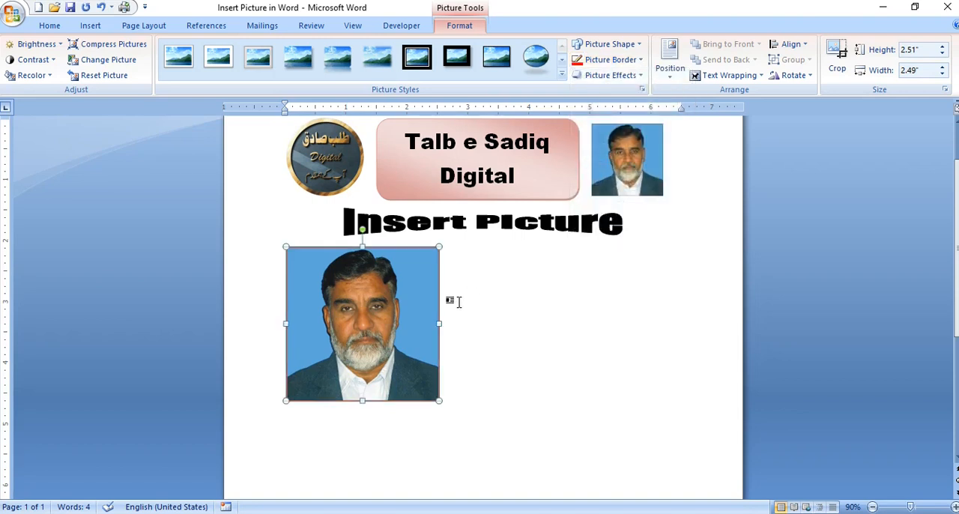
click(640, 59)
mouse_move(647, 215)
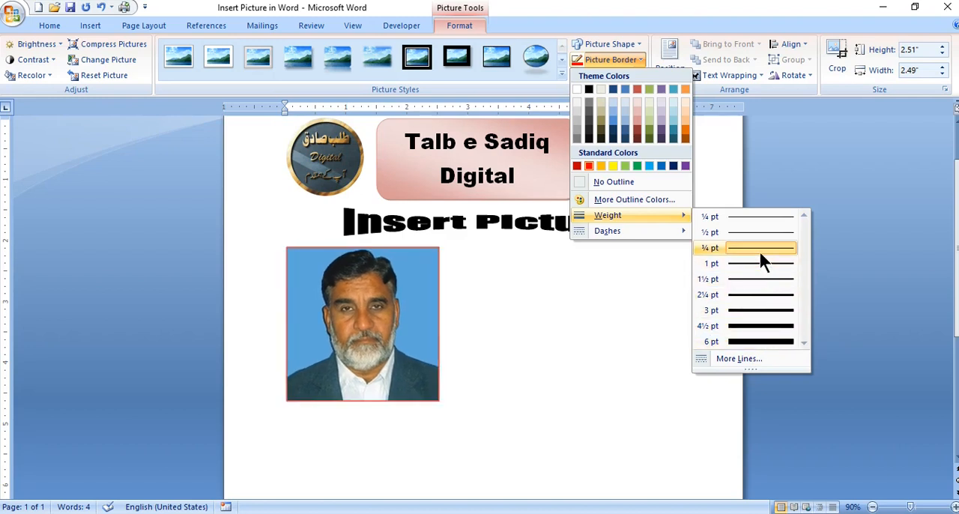
click(765, 313)
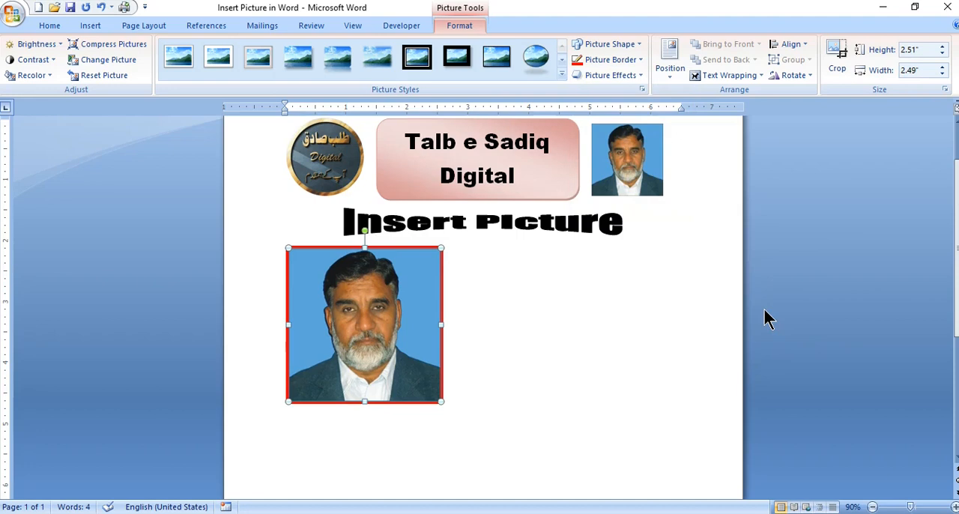
Change the portrait's red picture border to the finest dotted dash style and deselect the picture
click(641, 59)
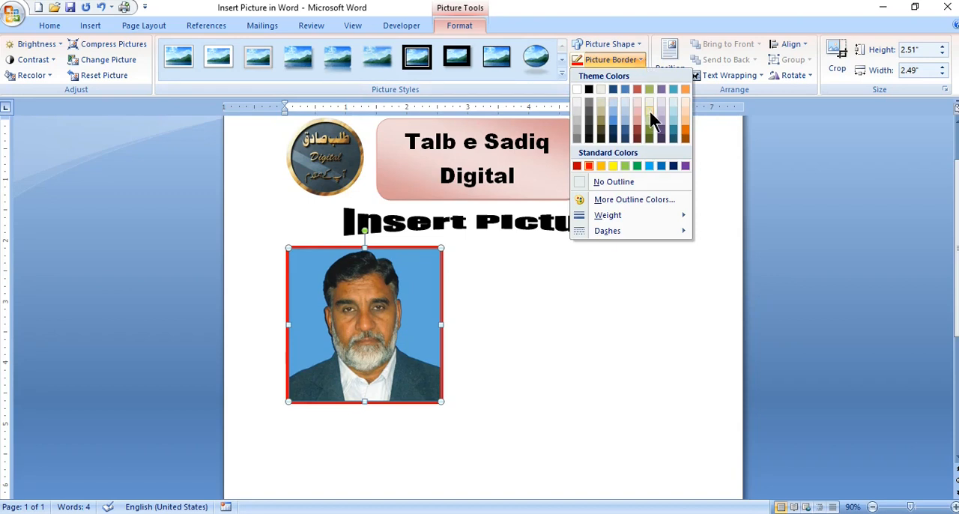
mouse_move(635, 232)
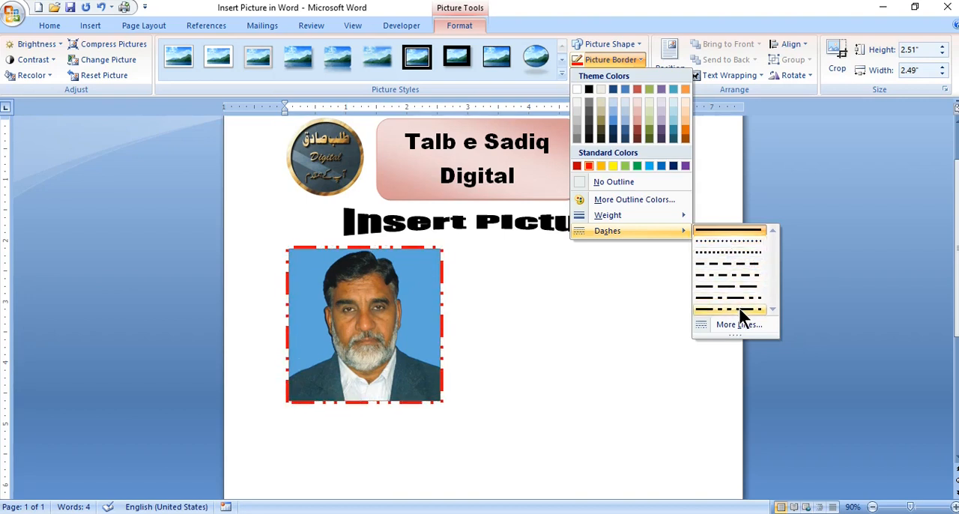
click(736, 242)
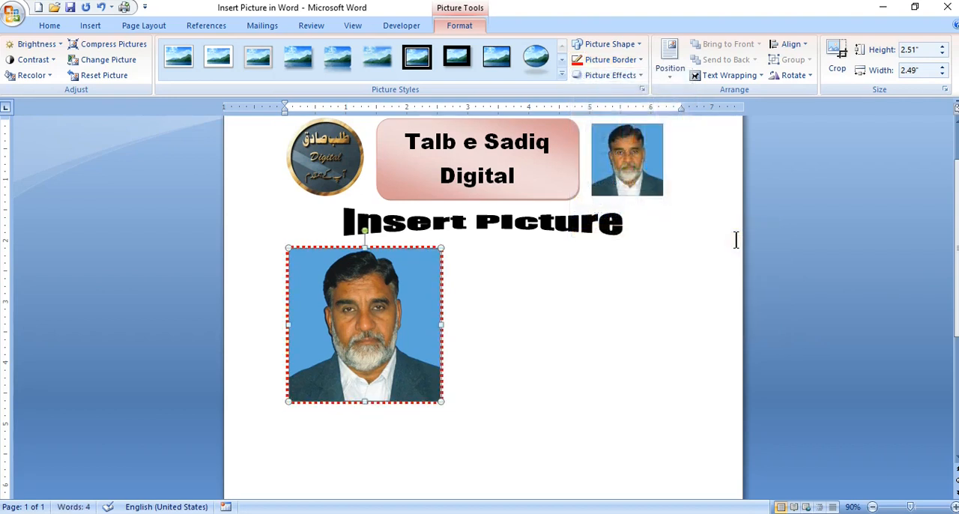
click(546, 298)
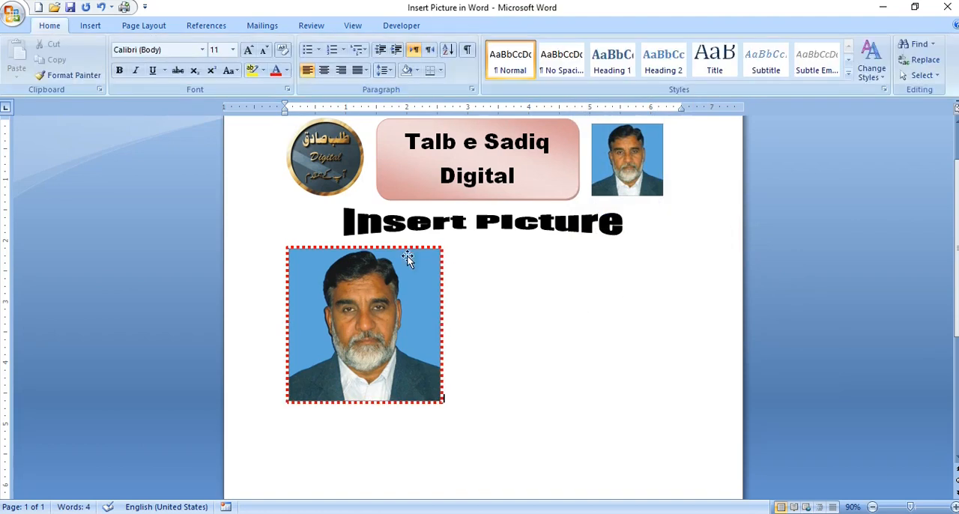
Preview the Reflection, Glow, Soft Edges, Bevel and 3-D Rotation picture effects on the portrait without applying any
click(381, 325)
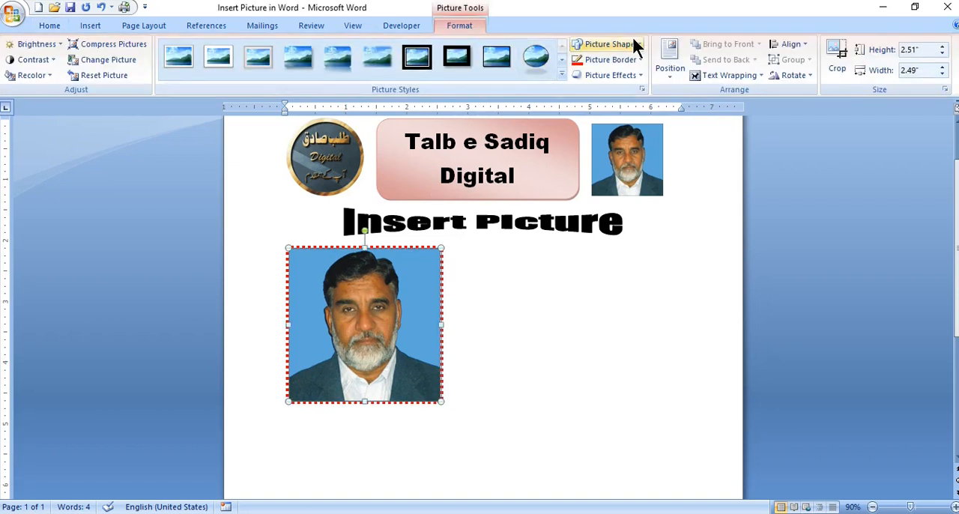
click(640, 75)
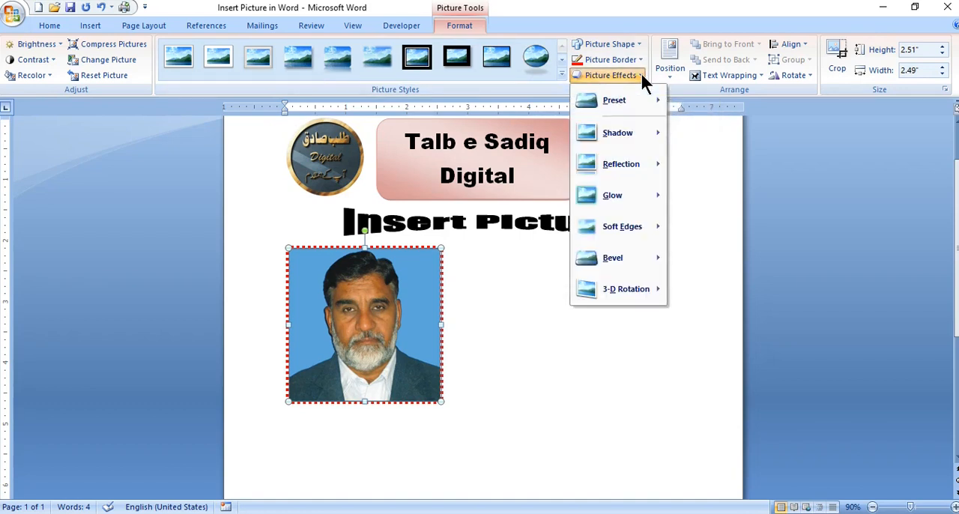
mouse_move(627, 168)
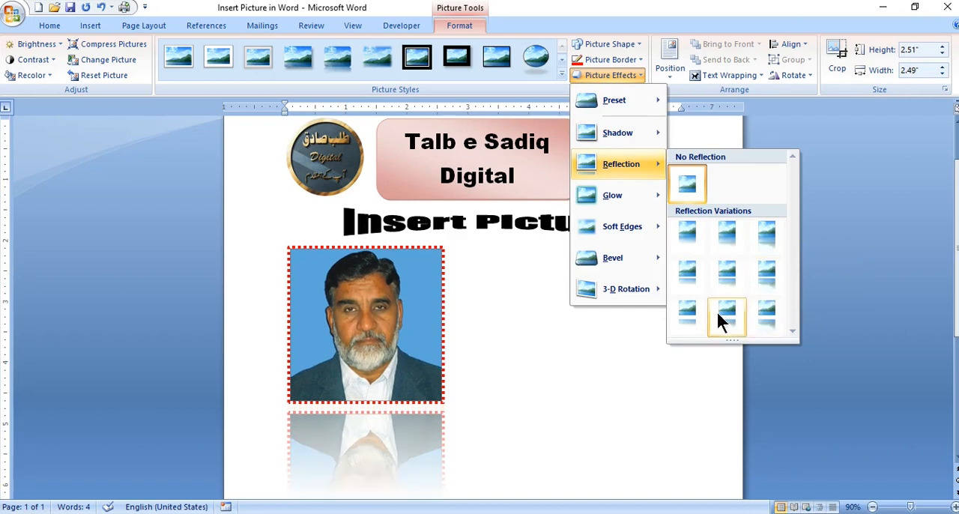
mouse_move(625, 194)
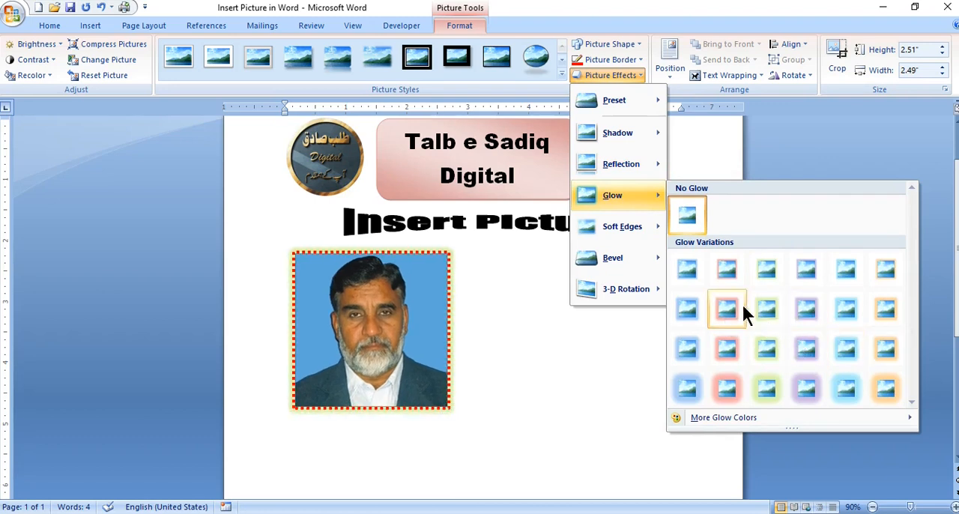
mouse_move(636, 127)
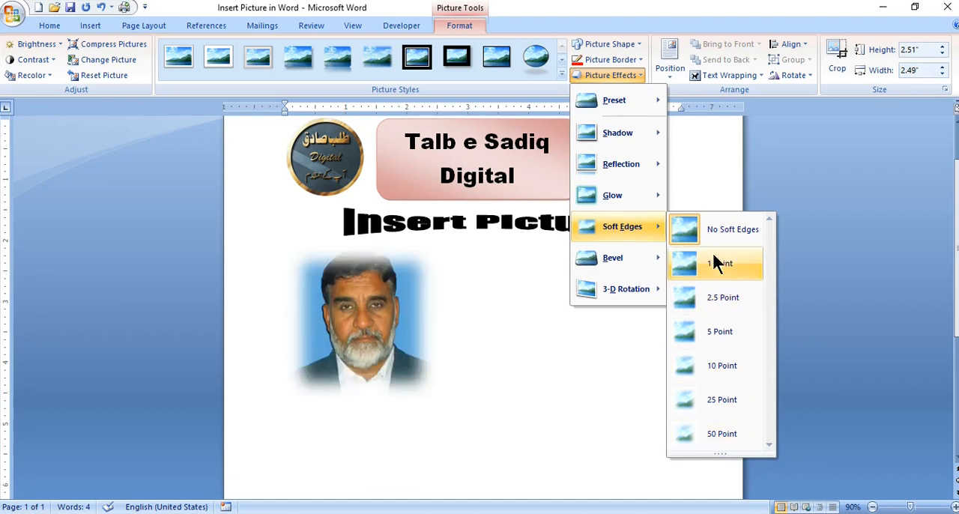
mouse_move(633, 261)
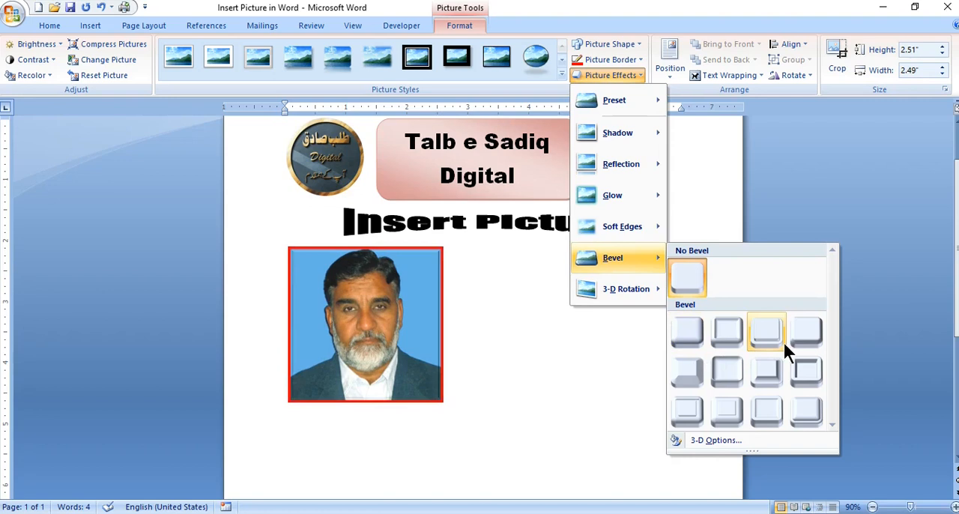
mouse_move(621, 276)
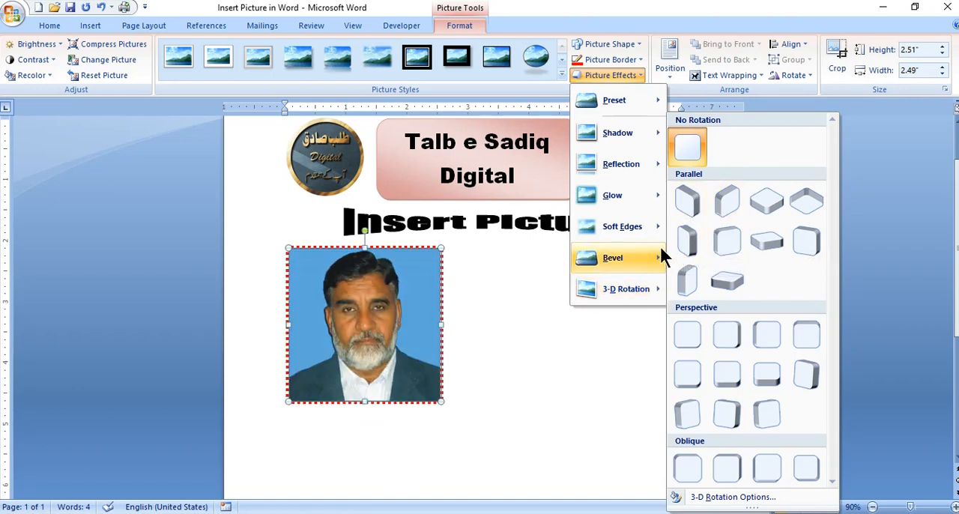
click(638, 351)
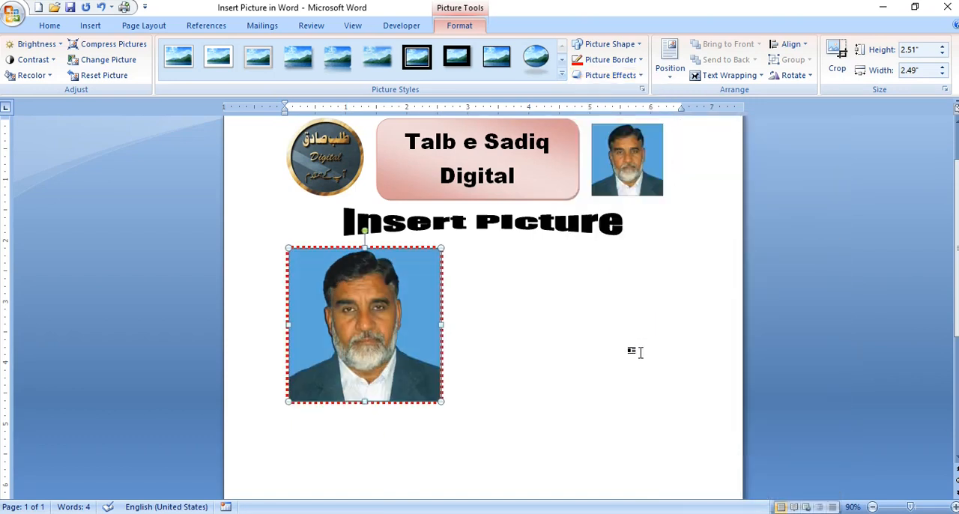